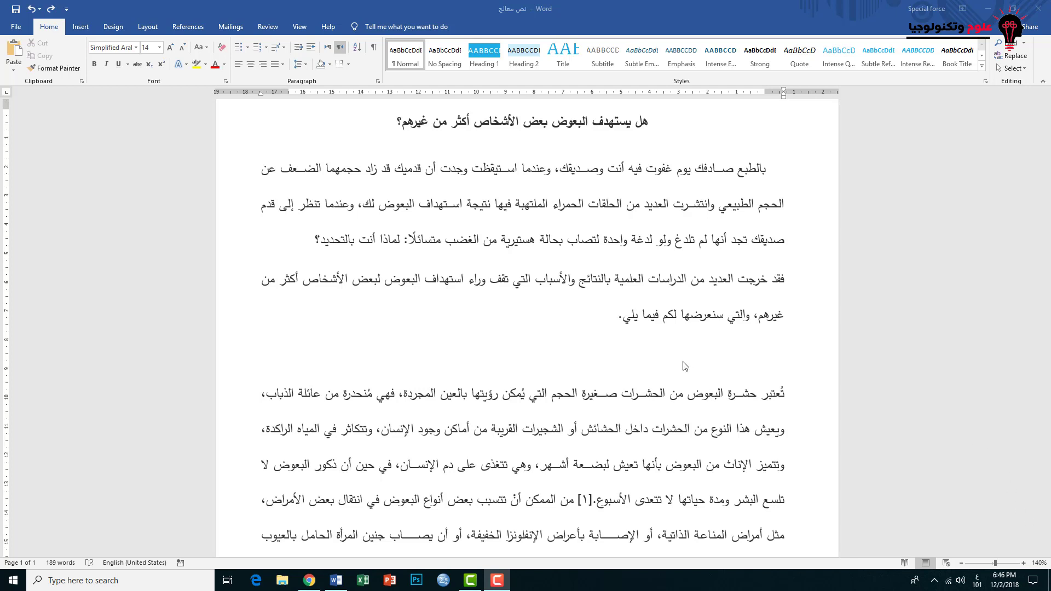
Insert the smar2 picture of the boy in glasses below the article's opening paragraphs
scroll(663, 378, "up", 3)
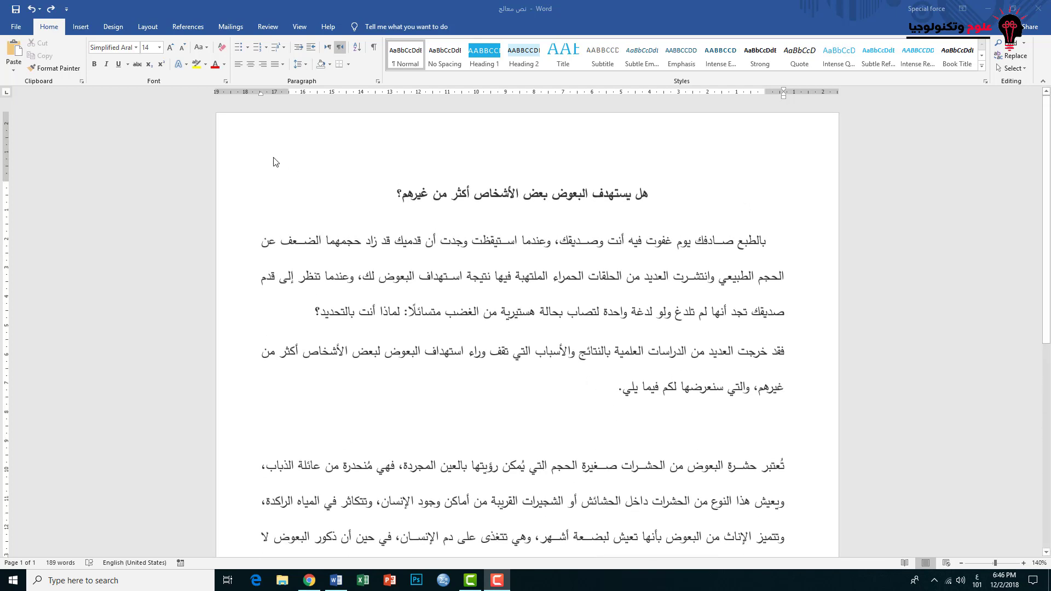
left_click(82, 28)
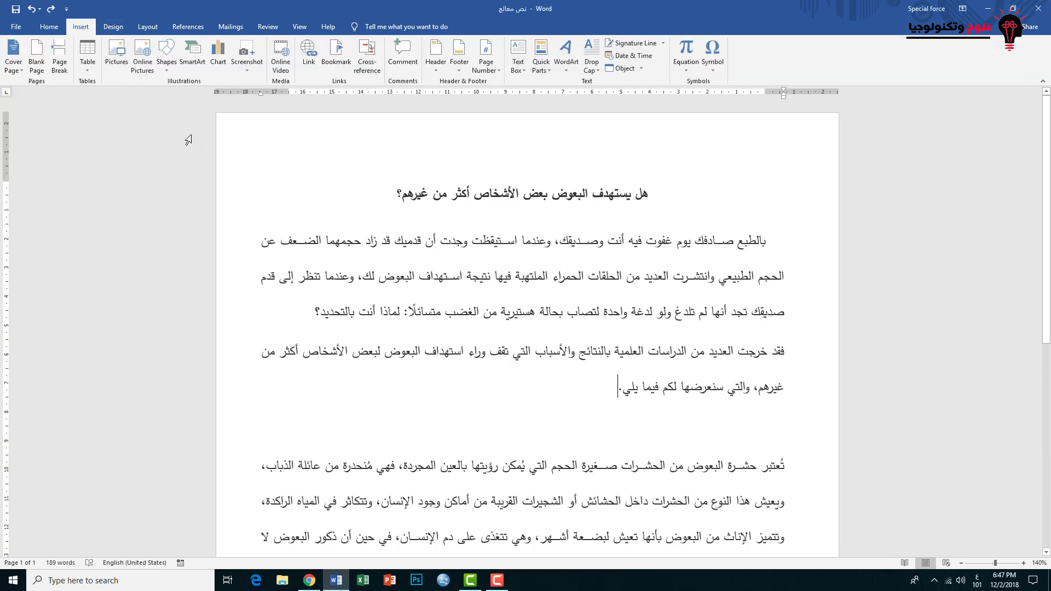
left_click(116, 55)
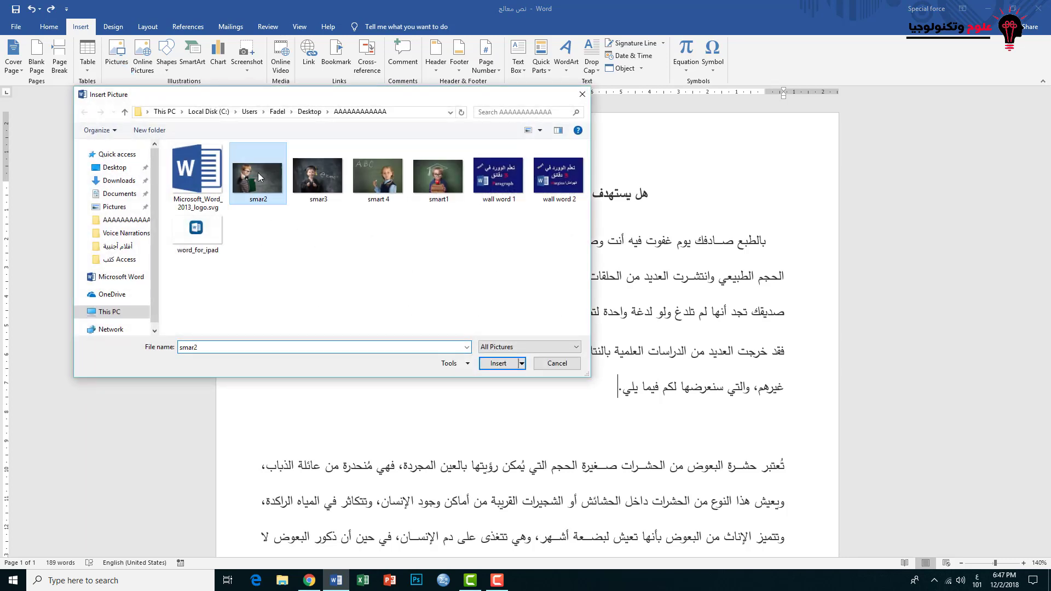
left_click(498, 363)
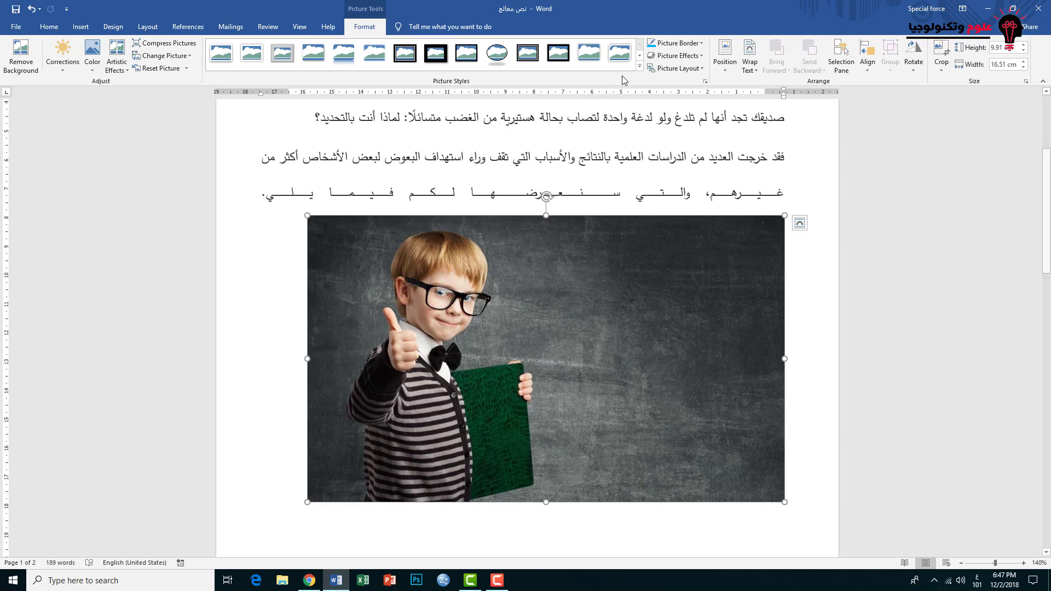
Apply the thick black shadowed picture style and resize the photo to 5.81 × 9.69 cm
left_click(640, 66)
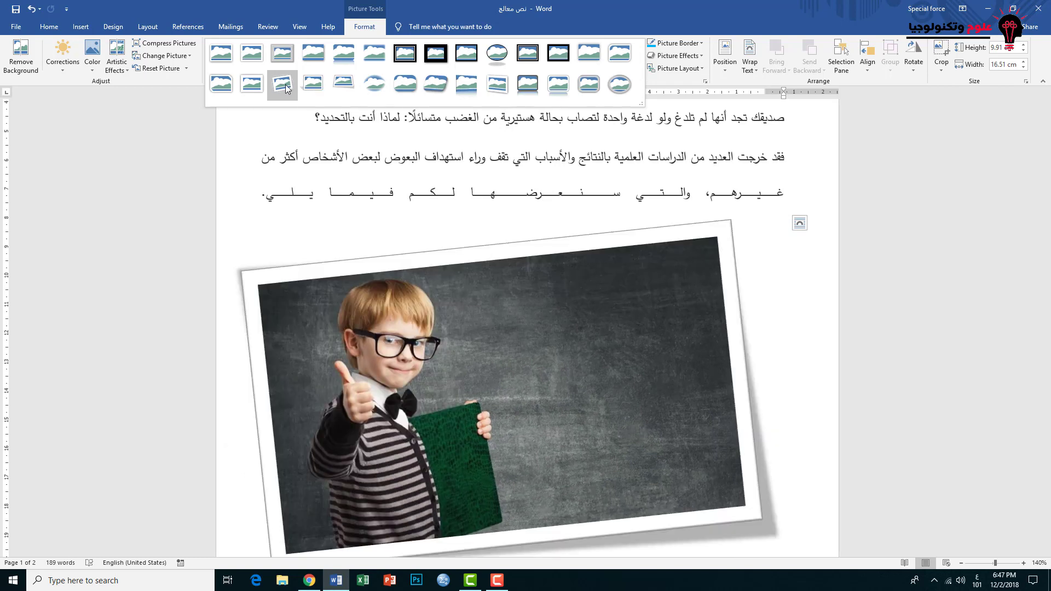
left_click(558, 55)
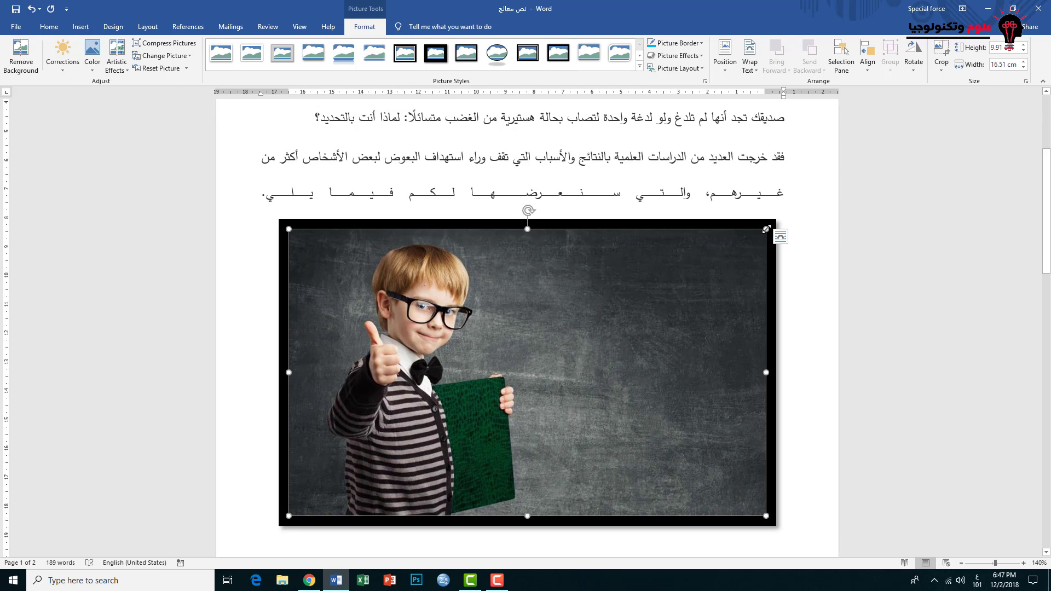
left_click_drag(767, 229, 562, 341)
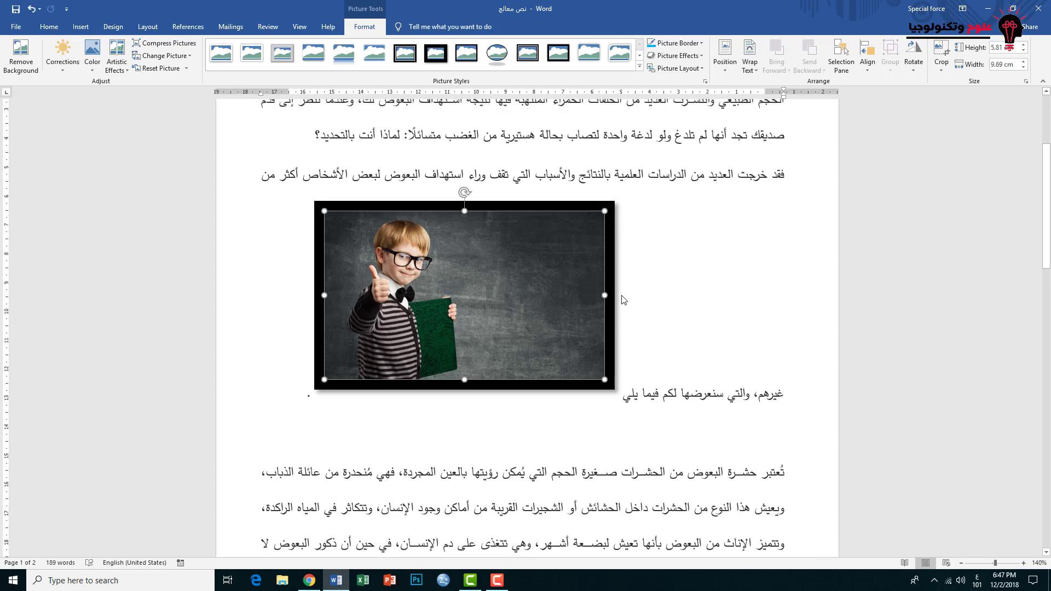
scroll(583, 307, "up", 1)
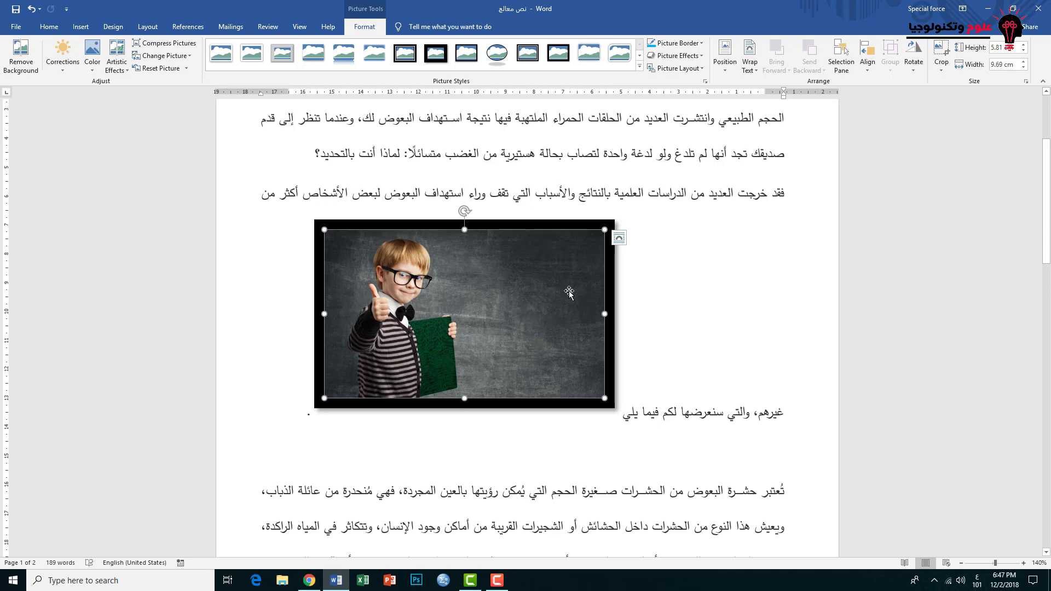
scroll(571, 268, "up", 1)
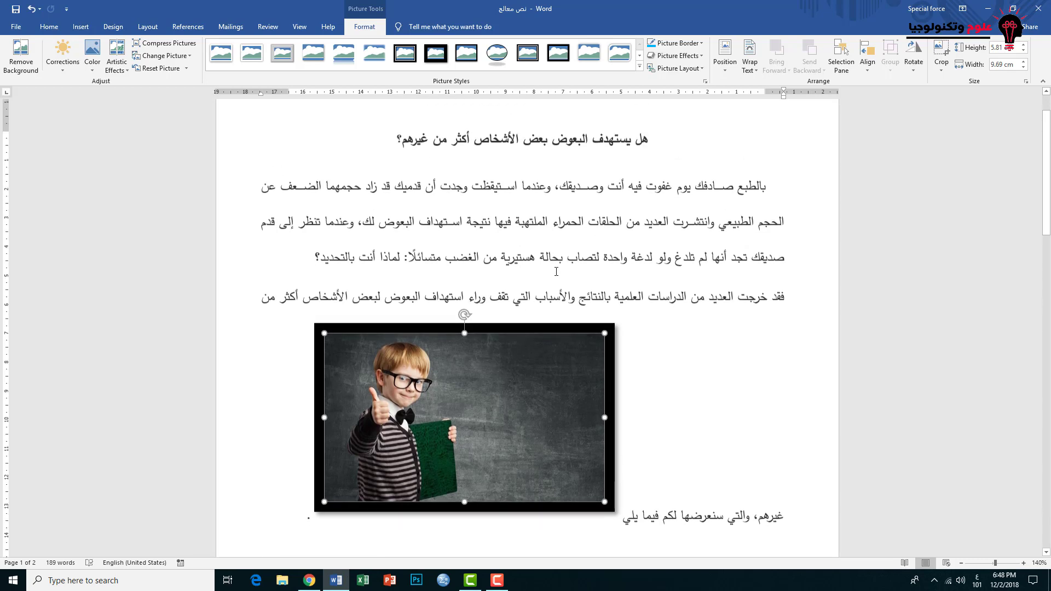
scroll(526, 277, "up", 2)
scroll(477, 333, "down", 1)
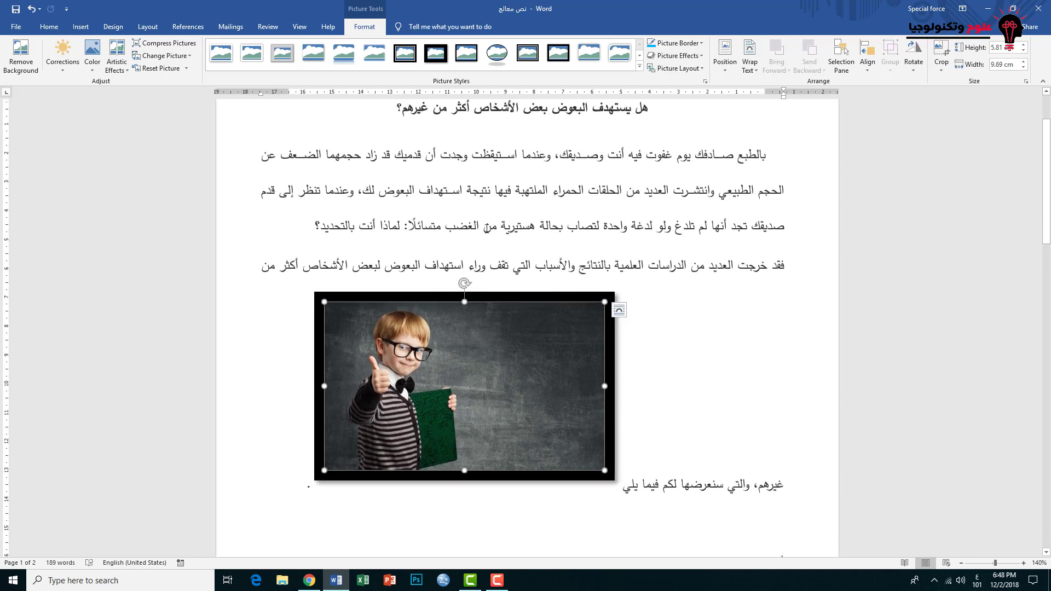
scroll(548, 331, "down", 1)
scroll(613, 430, "up", 1)
Set the photo's wrapping to Through and position it at the left margin beside the opening paragraph
left_click(753, 70)
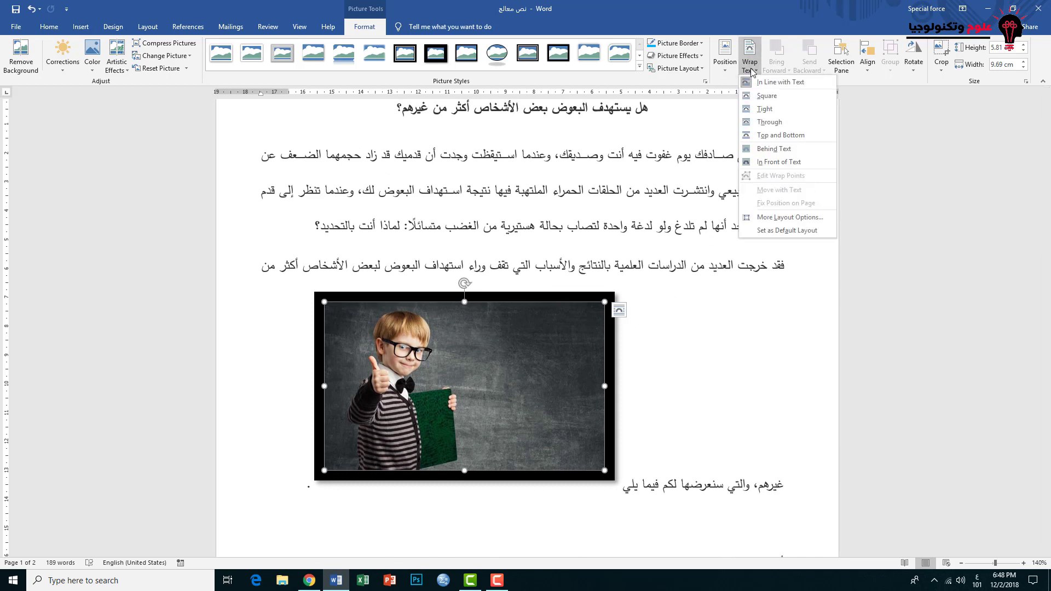
left_click(781, 123)
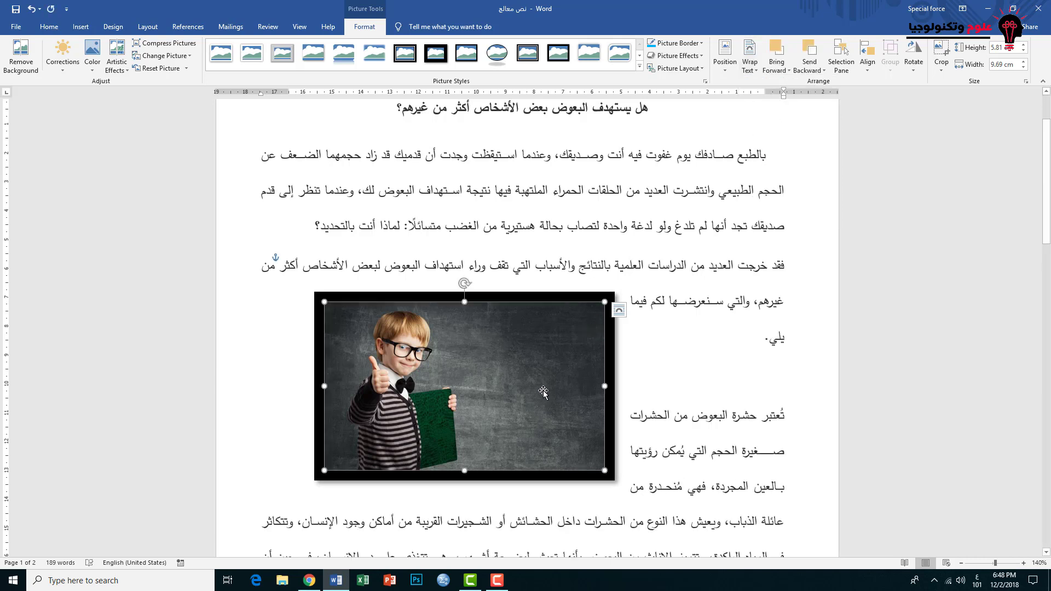
mouse_move(529, 362)
left_mouse_down()
mouse_move(454, 326)
mouse_move(490, 344)
mouse_move(480, 306)
left_mouse_up()
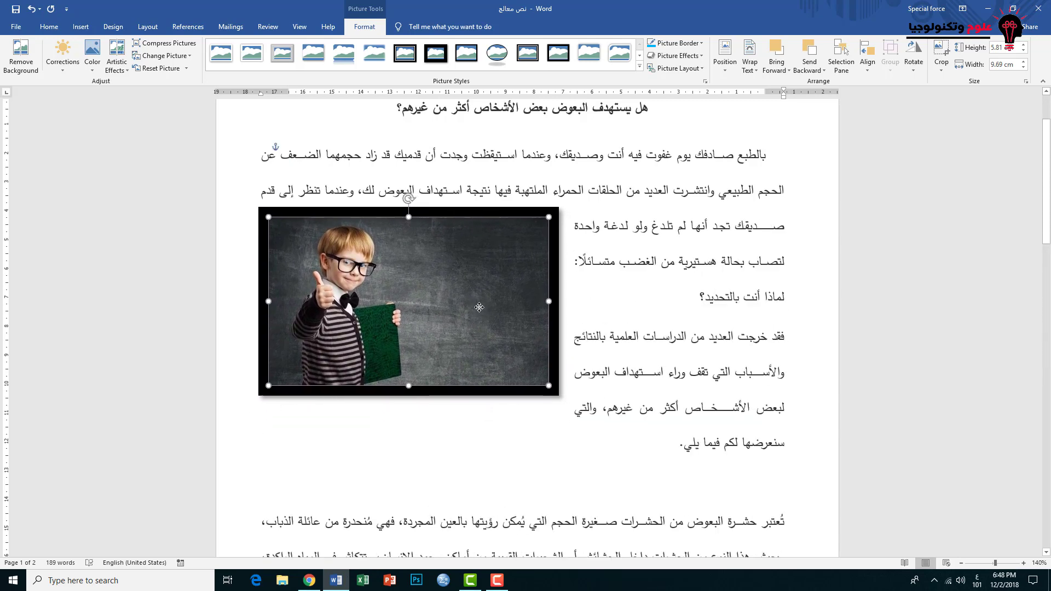
left_click_drag(479, 306, 481, 316)
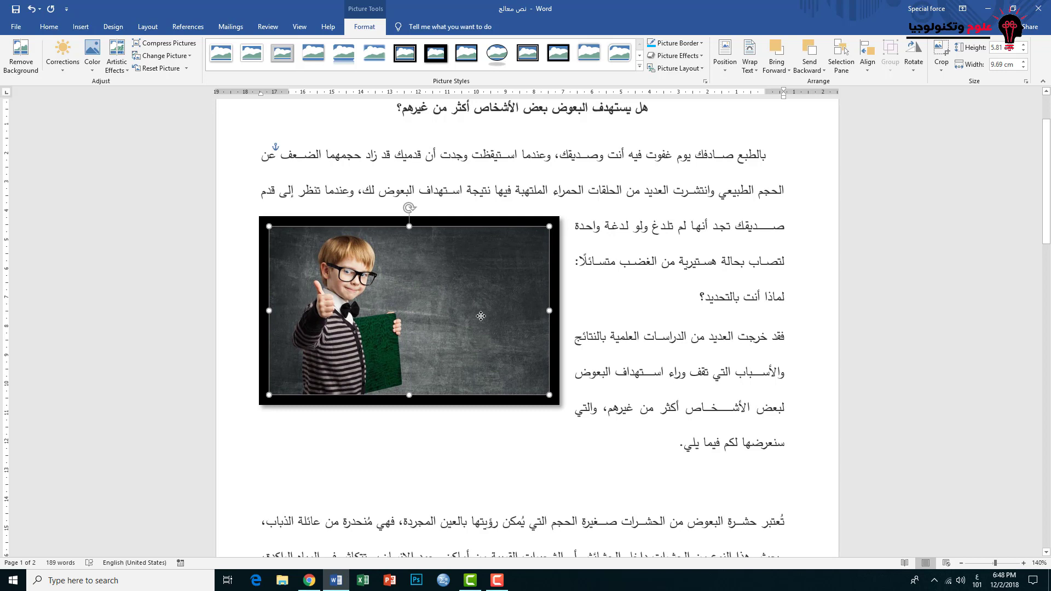
left_click_drag(480, 316, 480, 287)
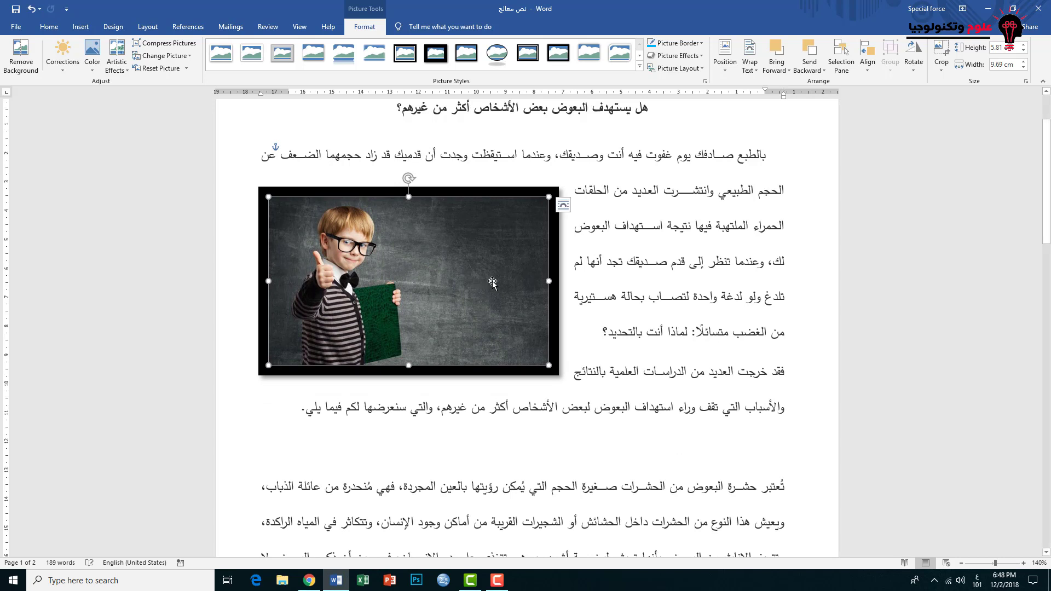
Apply the Brightness 0% Contrast -20% correction and Saturation 400% colour to the photo
left_click(63, 54)
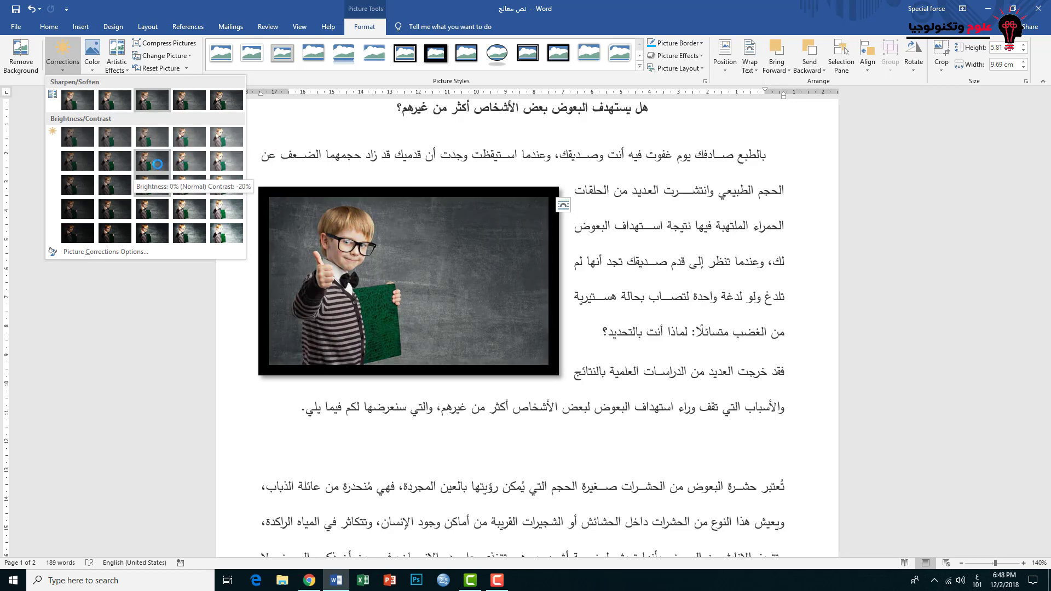
left_click(164, 167)
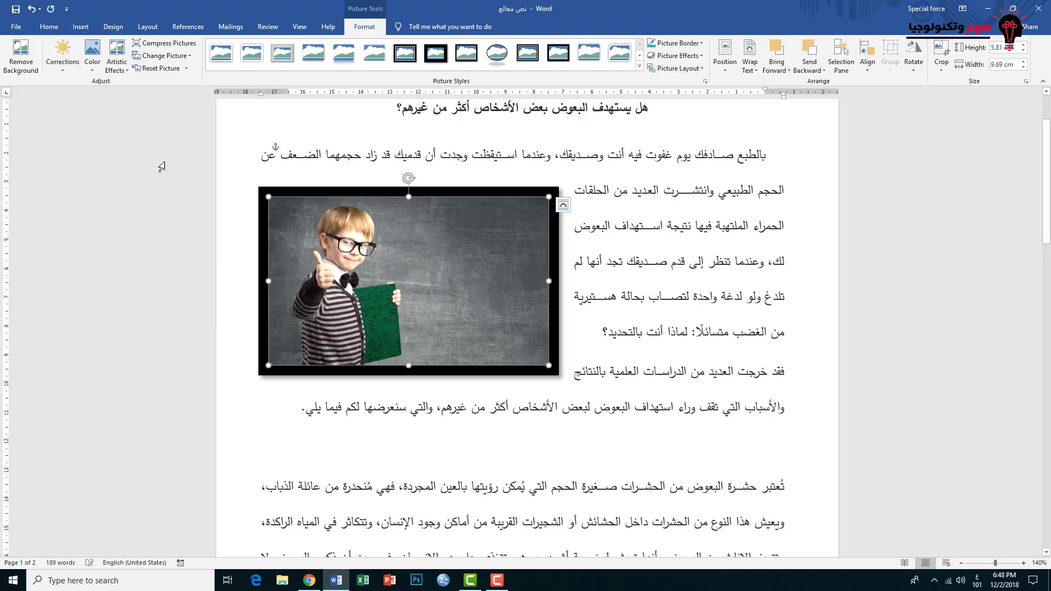
left_click(99, 71)
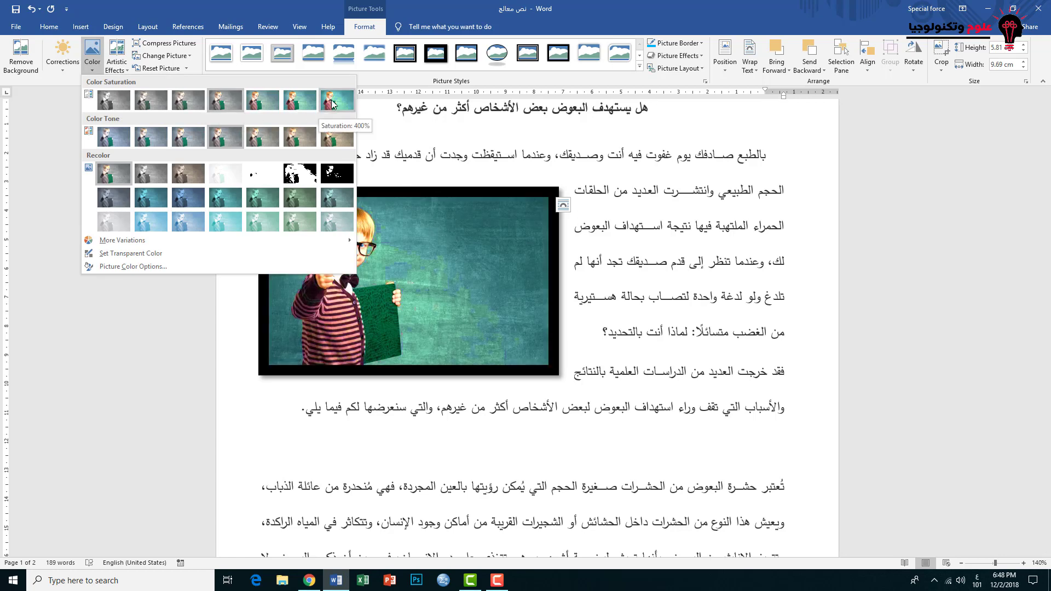
left_click(332, 101)
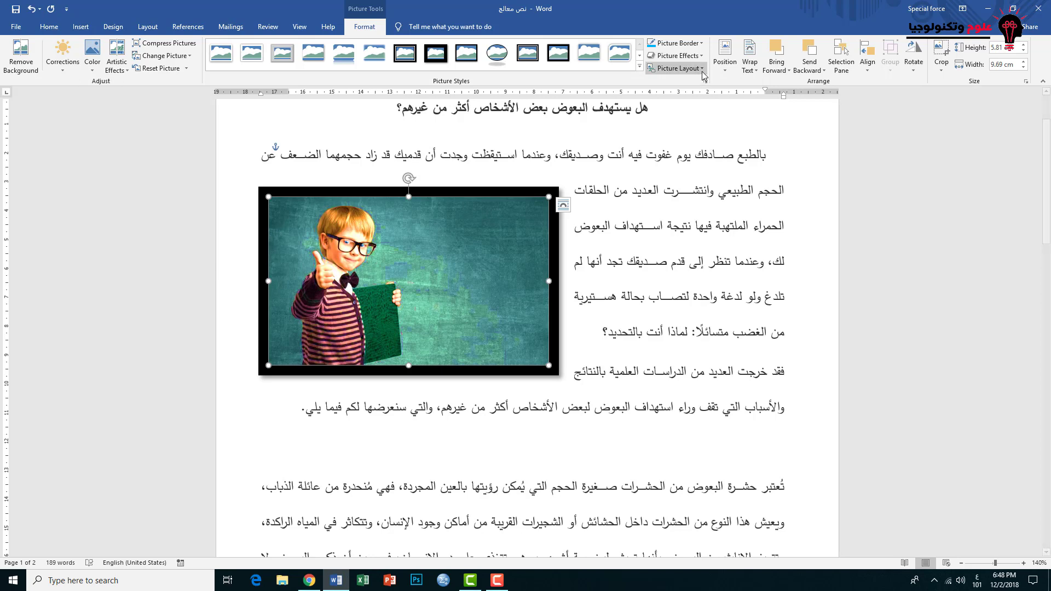
Set the photo's picture border to a blue theme colour
left_click(696, 44)
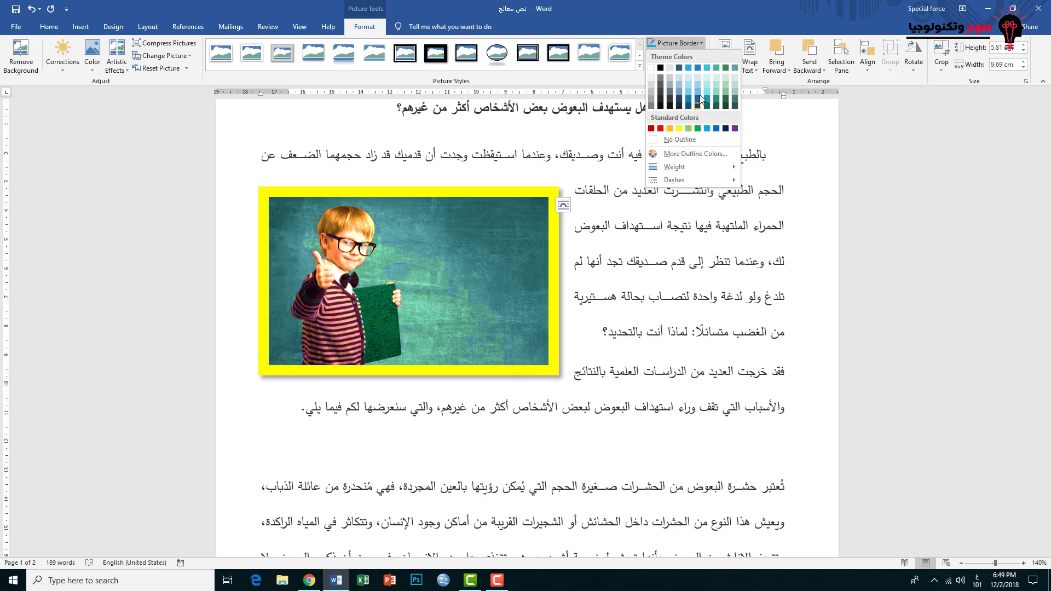
left_click(698, 68)
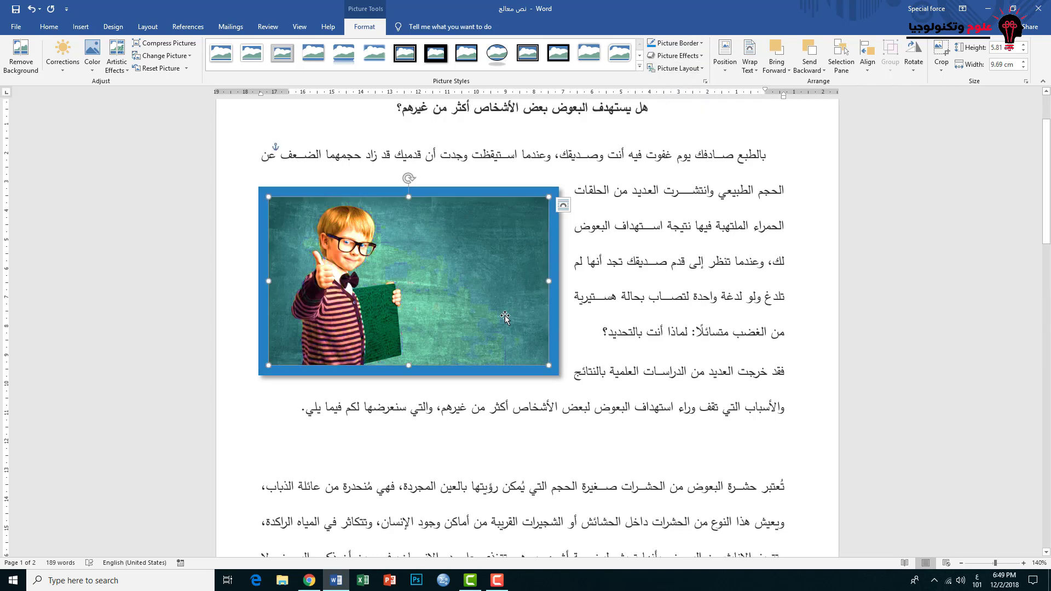
left_click(914, 55)
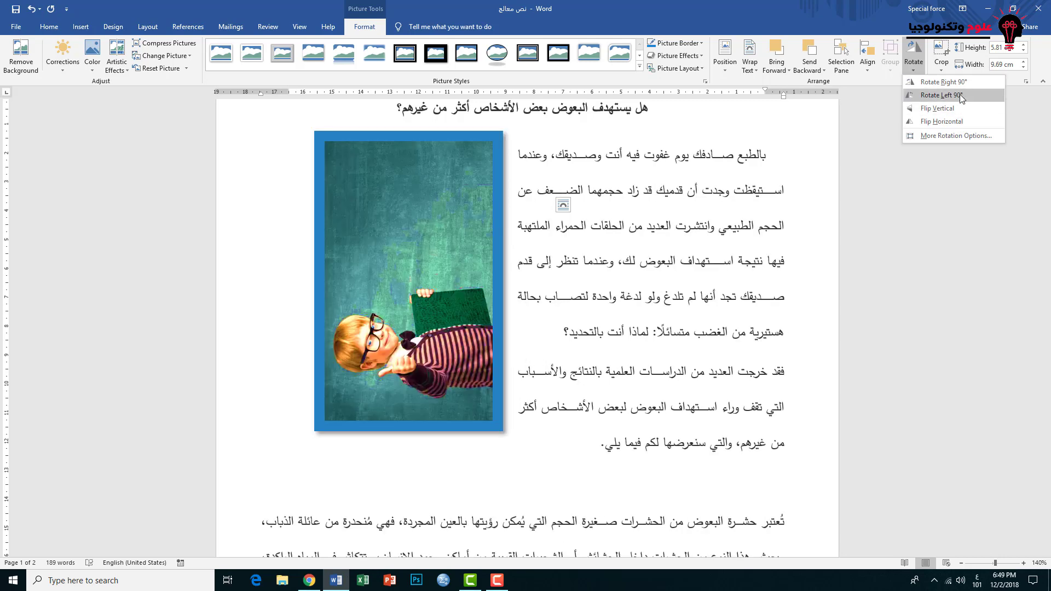
Flip the blue-framed photo horizontally and deselect it to view the mirrored result
left_click(960, 121)
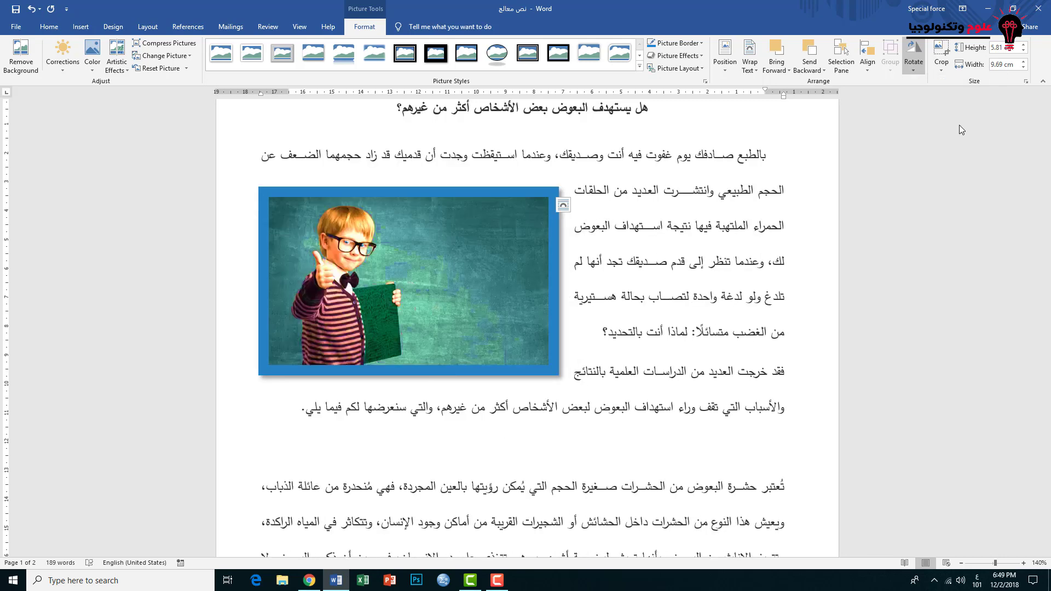
left_click(720, 331)
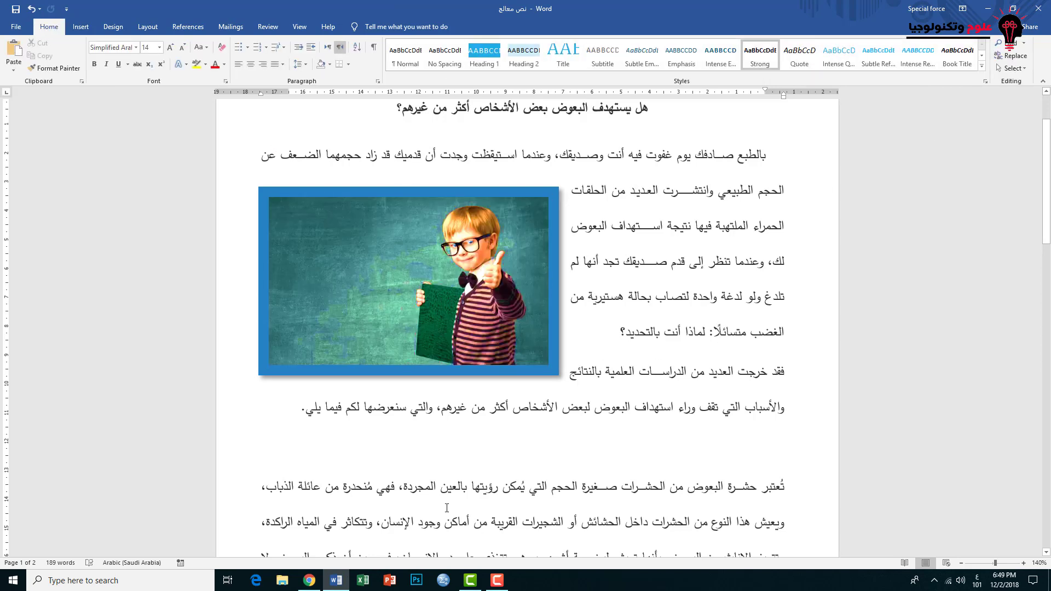
left_click(500, 585)
left_click(500, 585)
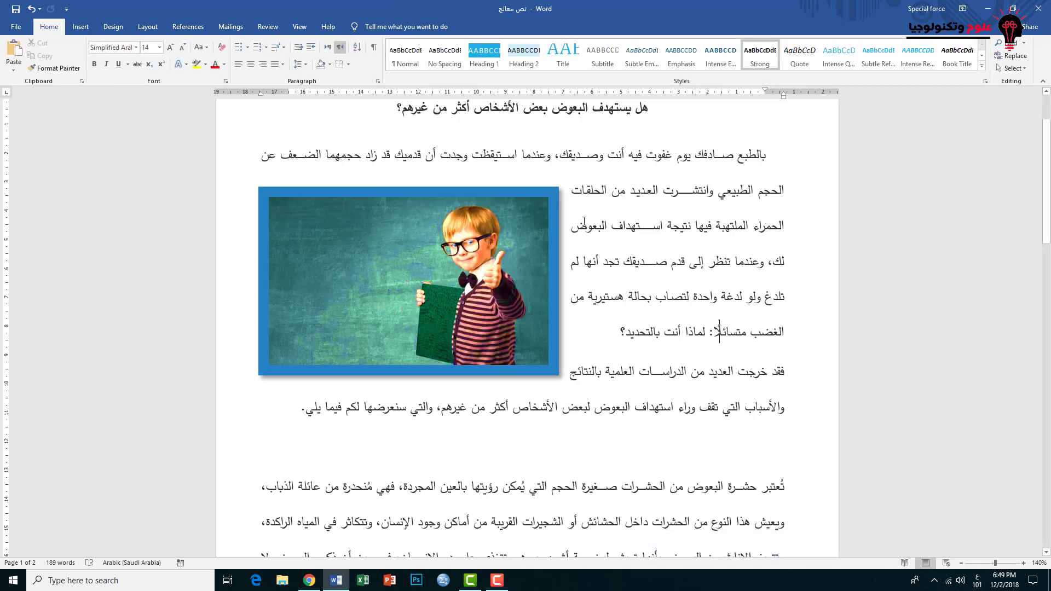